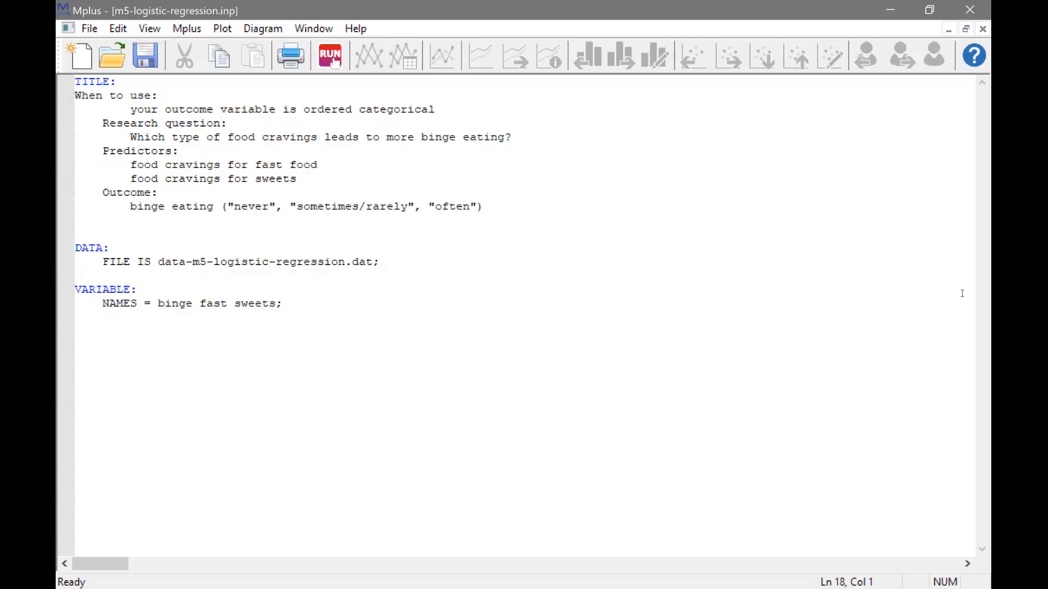
Add the line "USEVARIABLES = binge fast sweets;" to the VARIABLE section, reusing the variable list from the NAMES line
key(Tab)
key(Caps_Lock)
text(USEVARIABLES =)
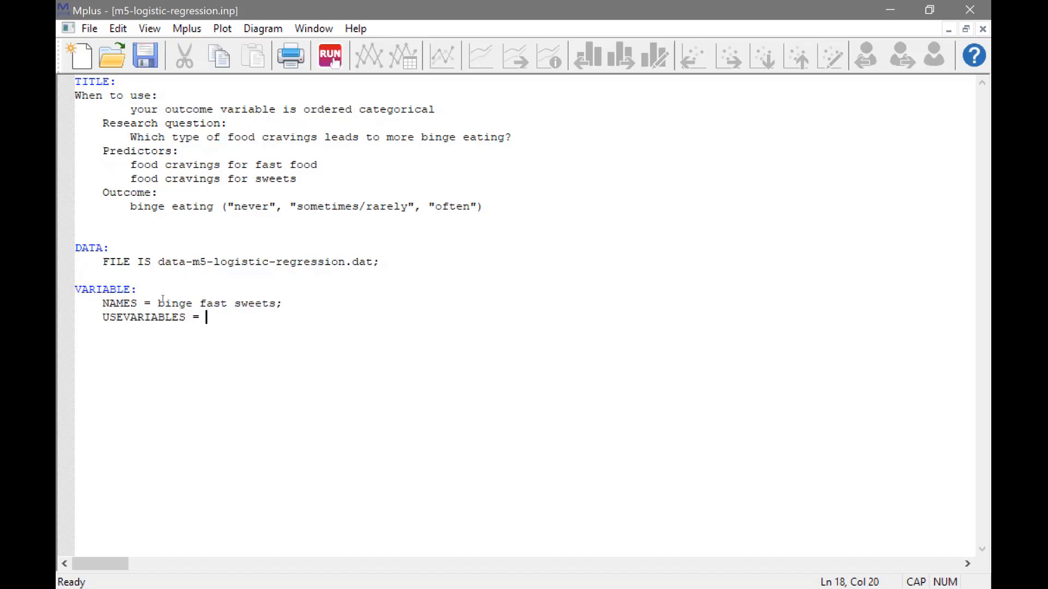
drag(157, 301, 284, 299)
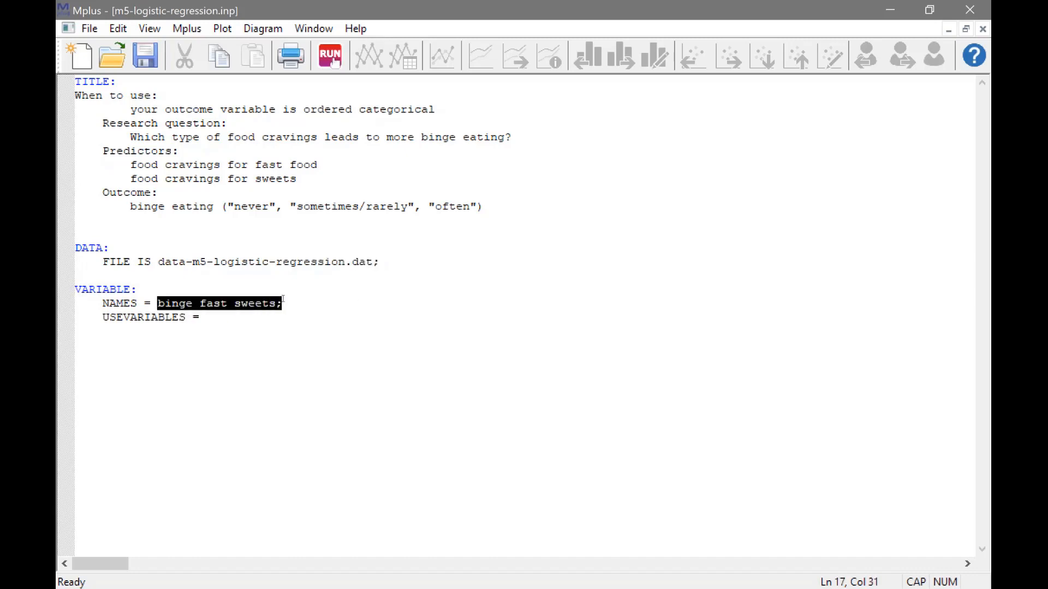
key(ctrl+c)
click(272, 322)
key(ctrl+v)
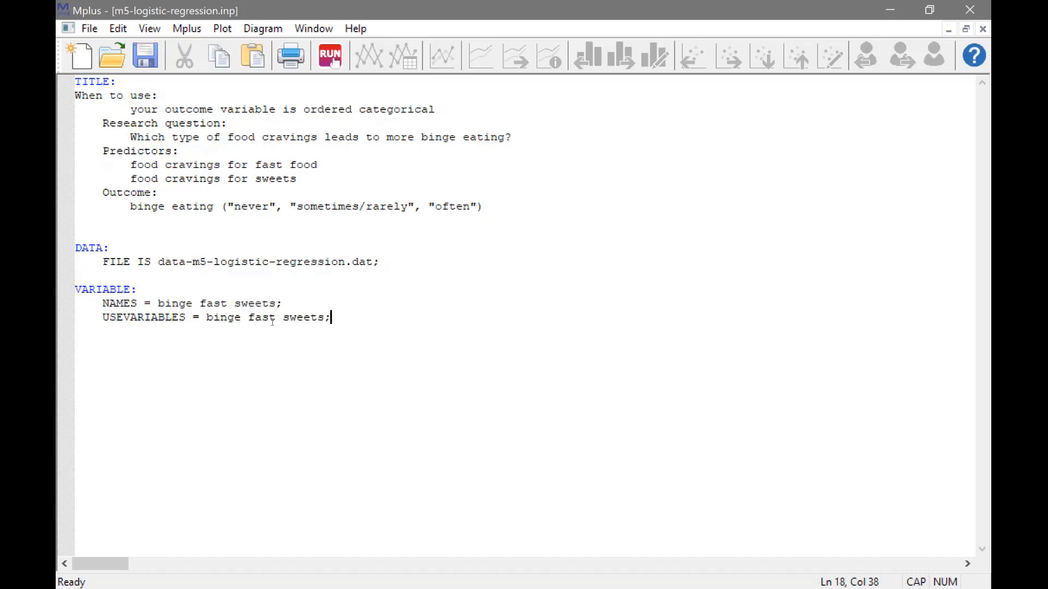
Declare the outcome as categorical with the line "CATEGORICAL = binge;" in the VARIABLE section
key(Return)
text(CATEGORICAL =)
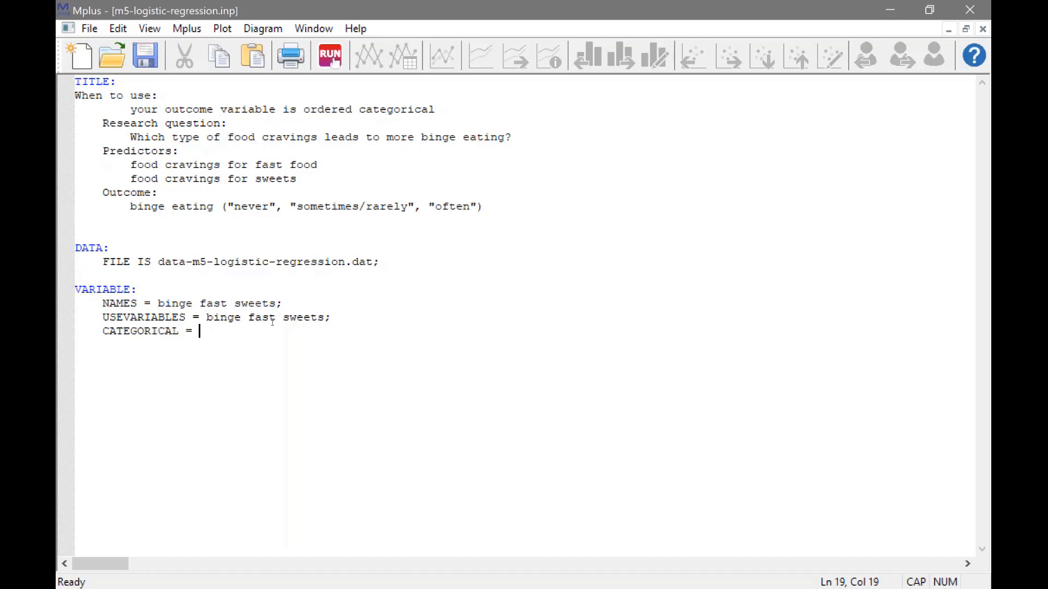
key(Caps_Lock)
text(bin)
key(BackSpace)
text(nge;)
Add an "ANALYSIS:" section below the variables with the setting "ESTIMATOR = ML;"
key(Return)
key(BackSpace)
key(Return)
key(Caps_Lock)
text(ANALYSIS:)
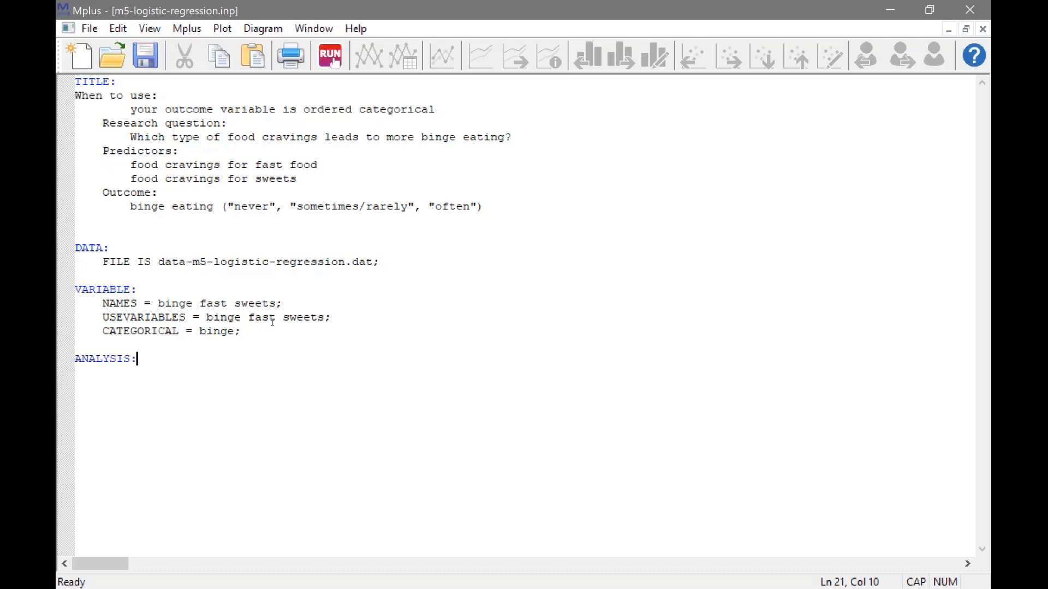
key(Return)
text(ESTIMATOR = ML;)
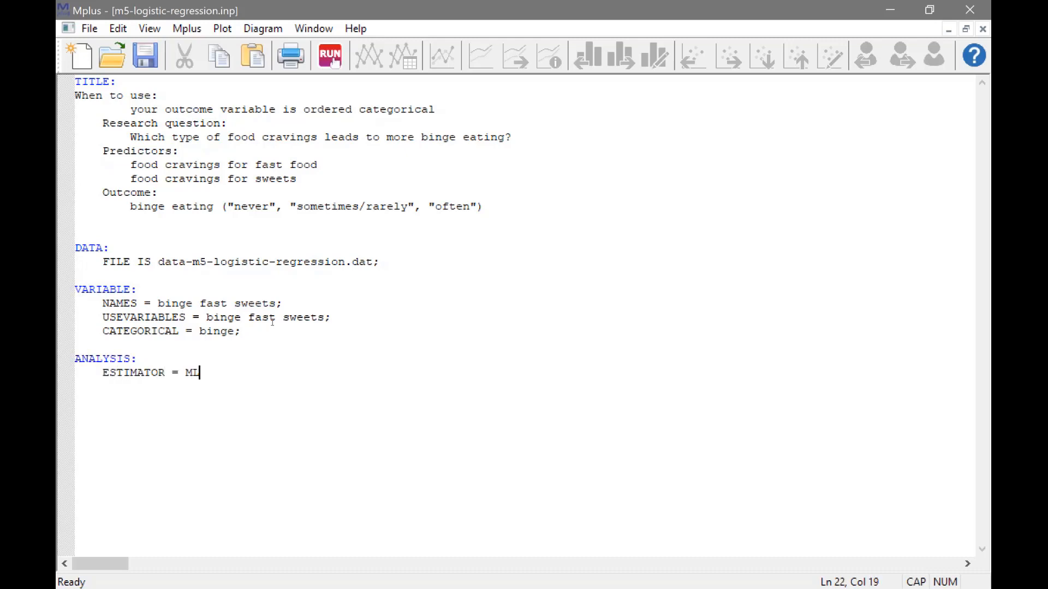
Start a "MODEL:" section below the ANALYSIS section, separated by a blank line
key(Return)
key(BackSpace)
key(BackSpace)
key(BackSpace)
key(BackSpace)
key(Return)
text(MODEL:)
key(Return)
Specify the regression "binge ON fast sweets;" in the MODEL section and run the analysis
key(Caps_Lock)
text(binge O)
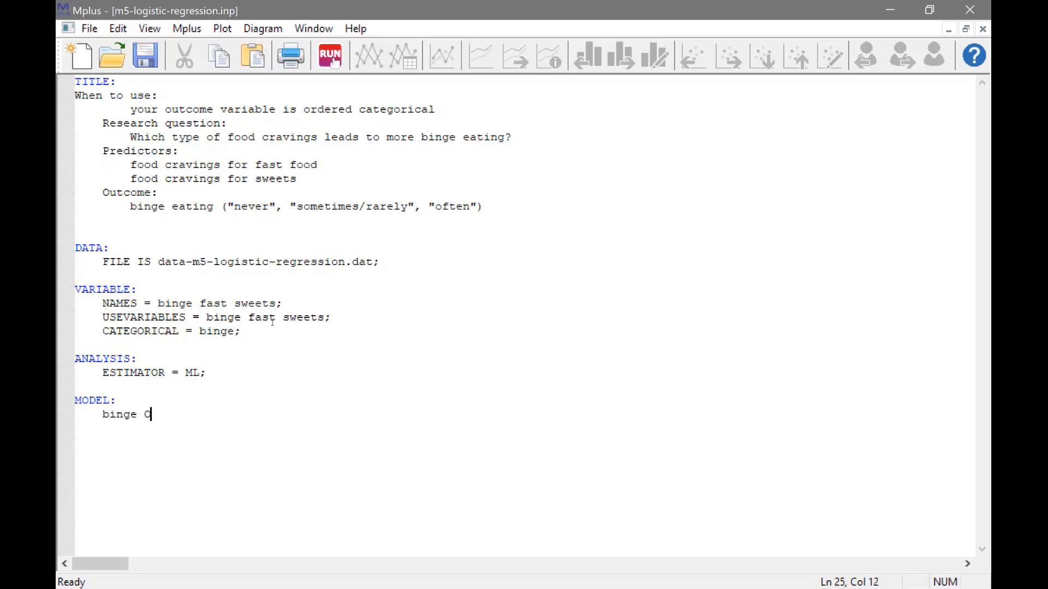
text(N)
text(fast sweets;)
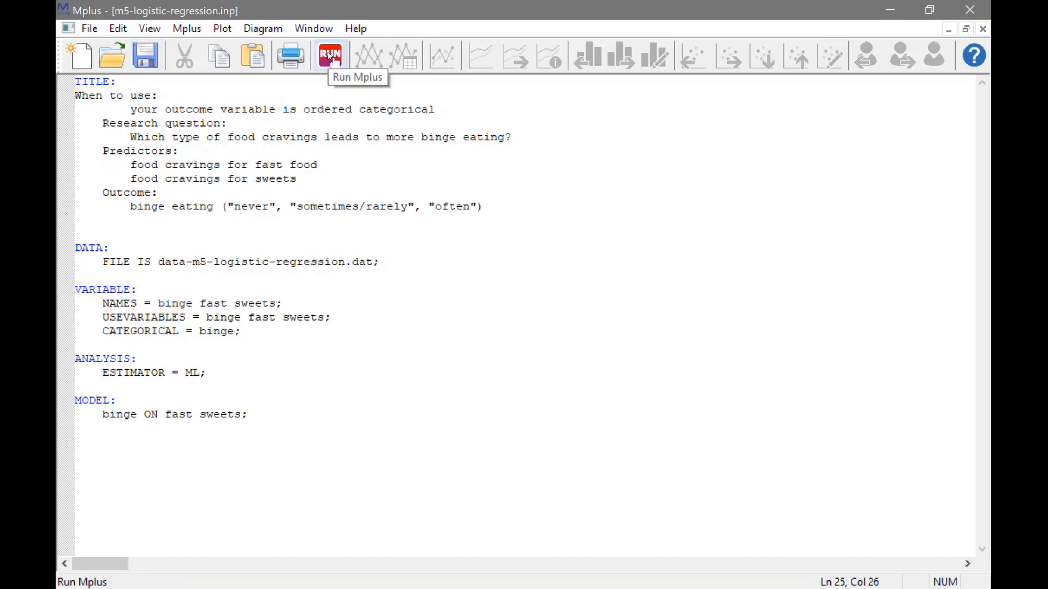
click(331, 57)
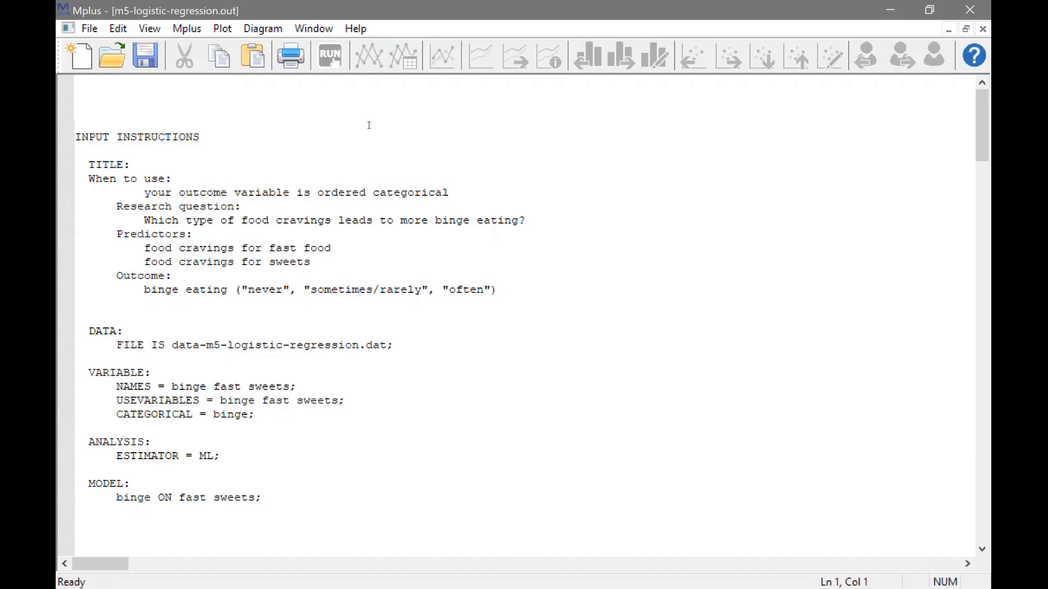
Examine the input-reading status, the summary of analysis and the link function in the output
scroll(369, 125, down, 10)
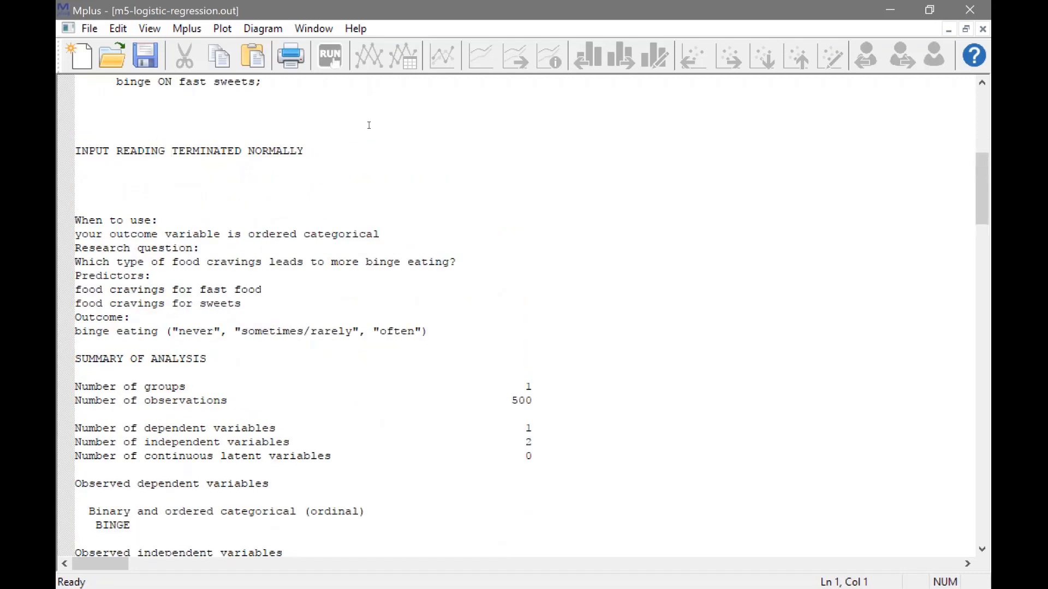
drag(333, 154, 214, 165)
drag(110, 158, 75, 151)
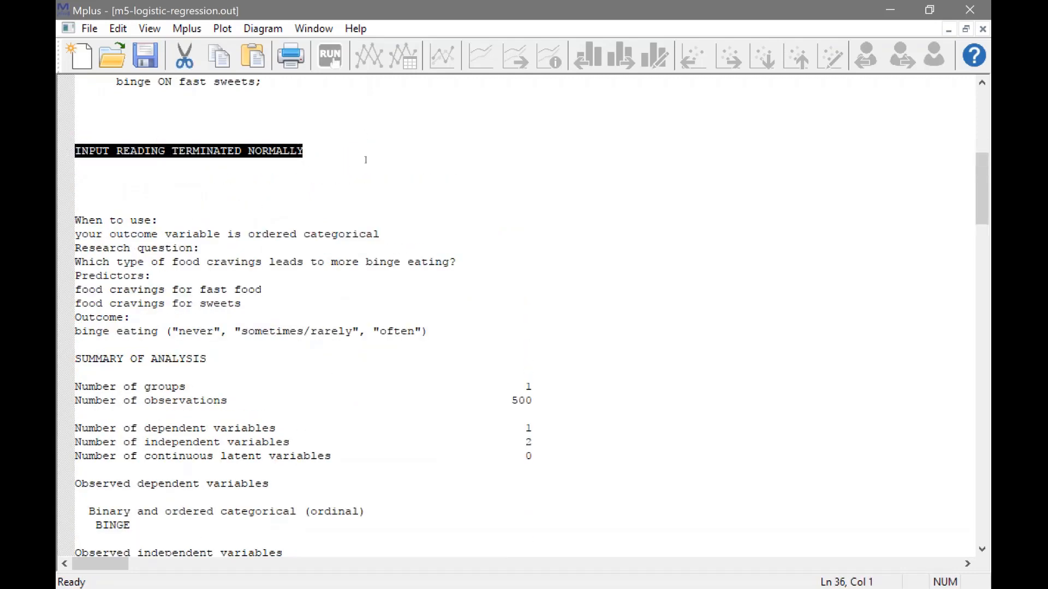
scroll(367, 160, down, 6)
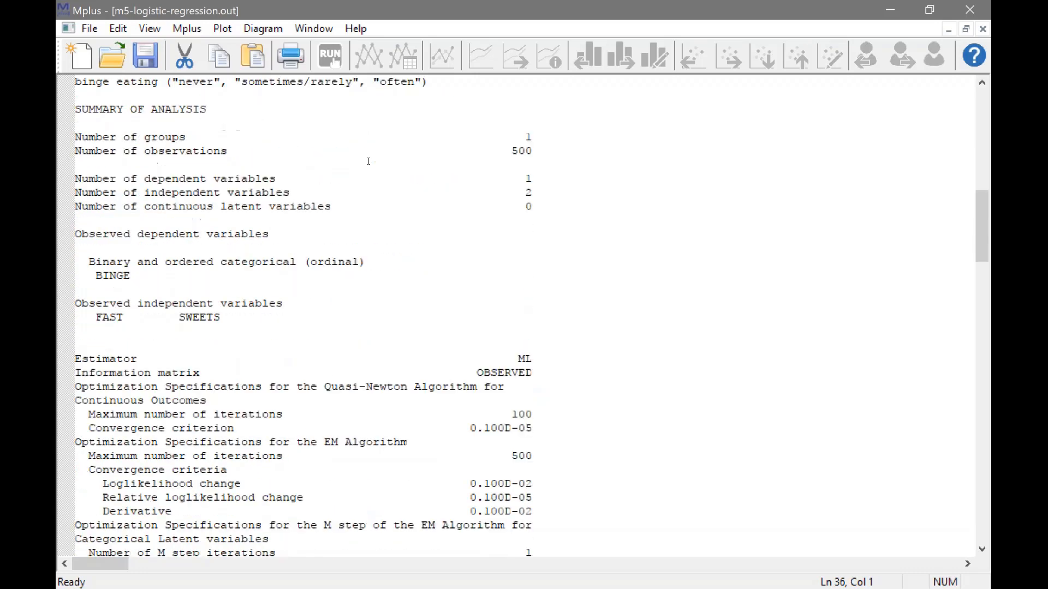
click(529, 132)
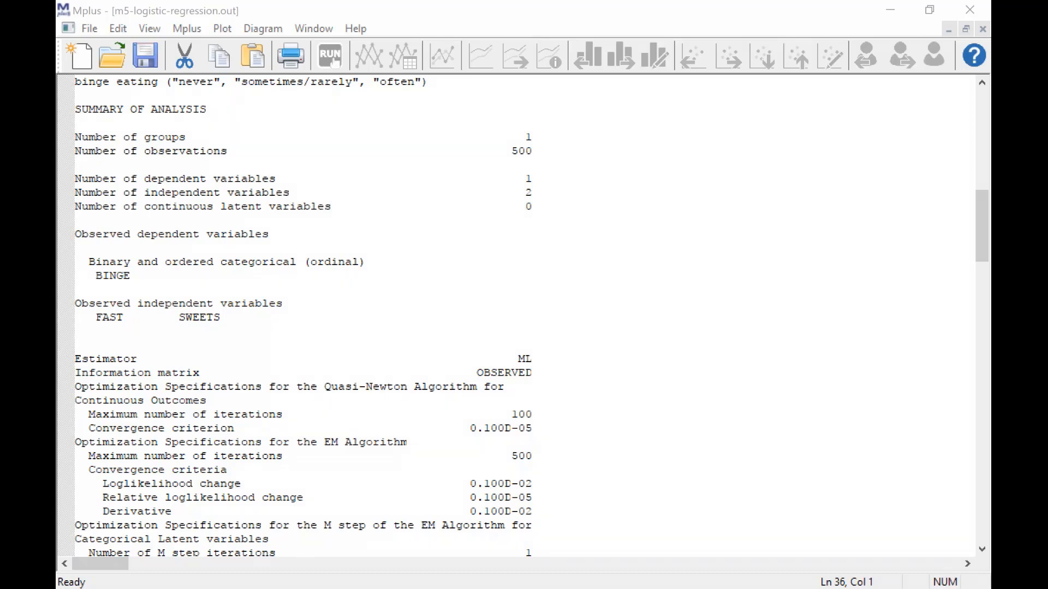
scroll(651, 156, down, 10)
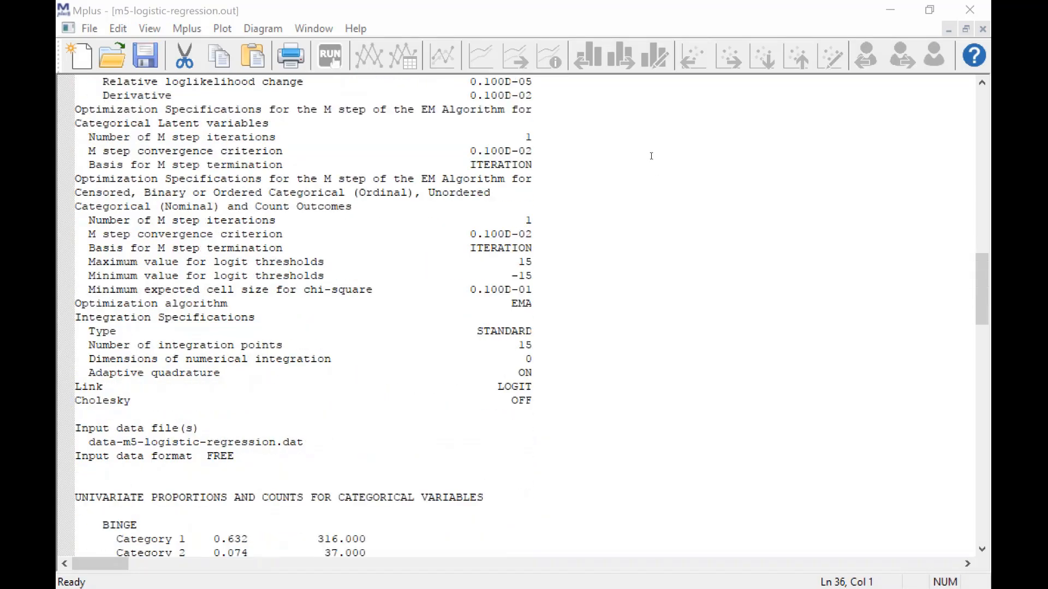
scroll(644, 164, down, 4)
drag(547, 303, 71, 303)
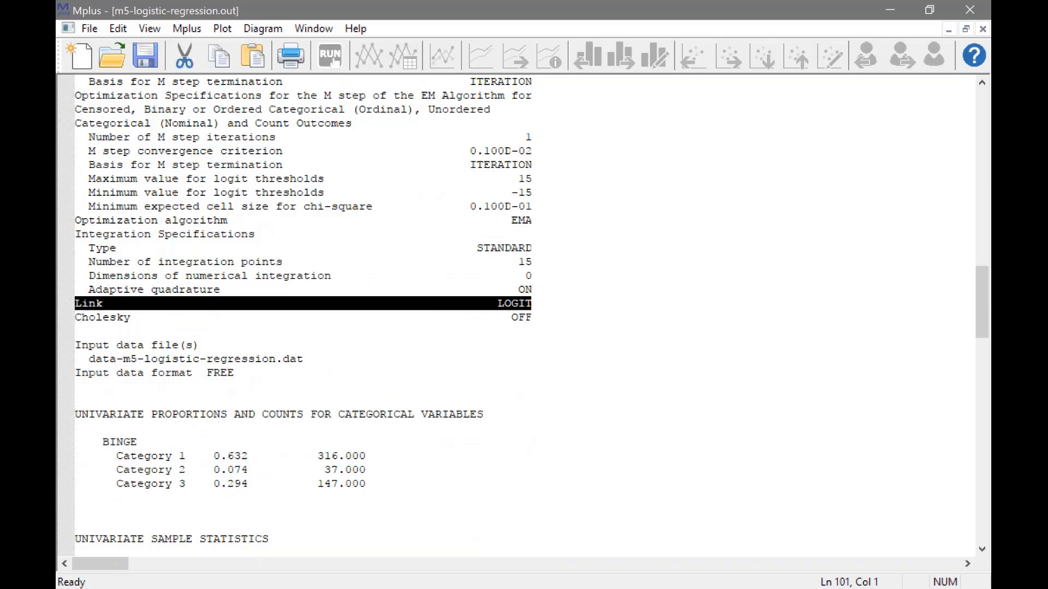
Examine the categorical proportions, sample statistics, estimation status, model fit information and model results in the output
scroll(262, 339, down, 6)
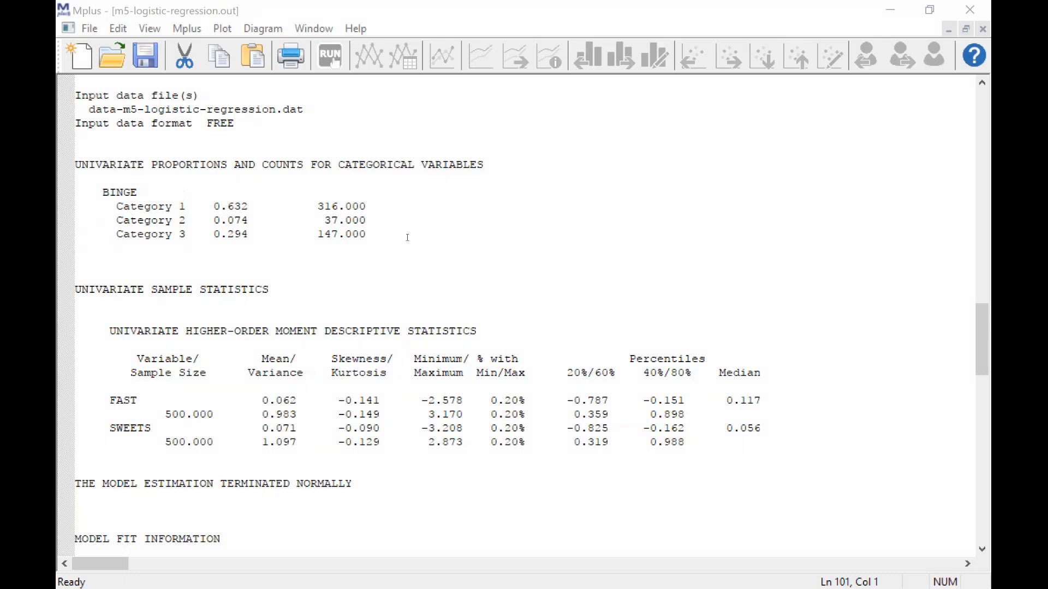
scroll(407, 238, down, 8)
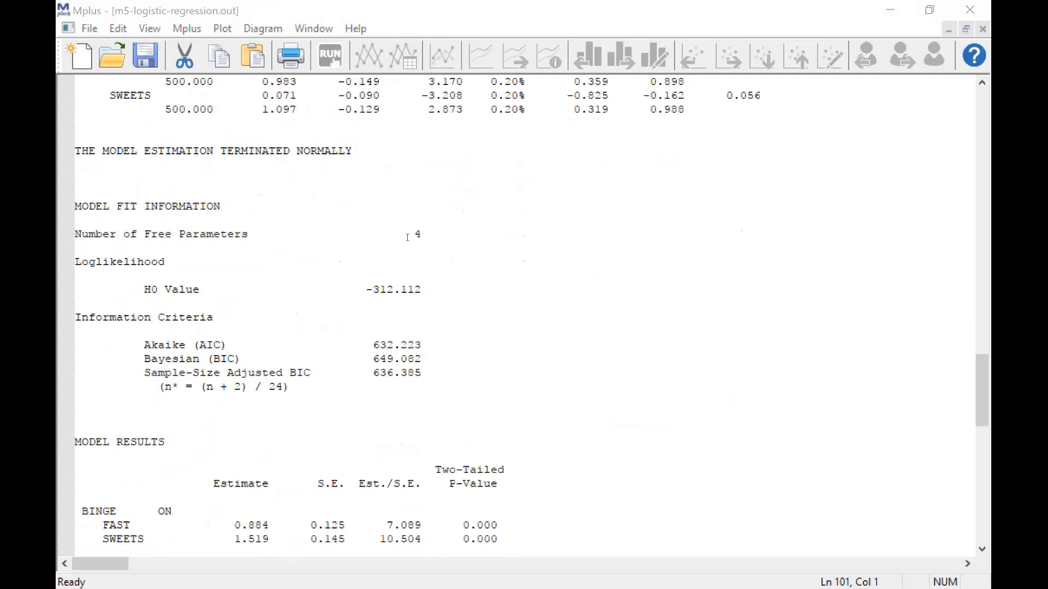
click(384, 151)
drag(384, 151, 70, 154)
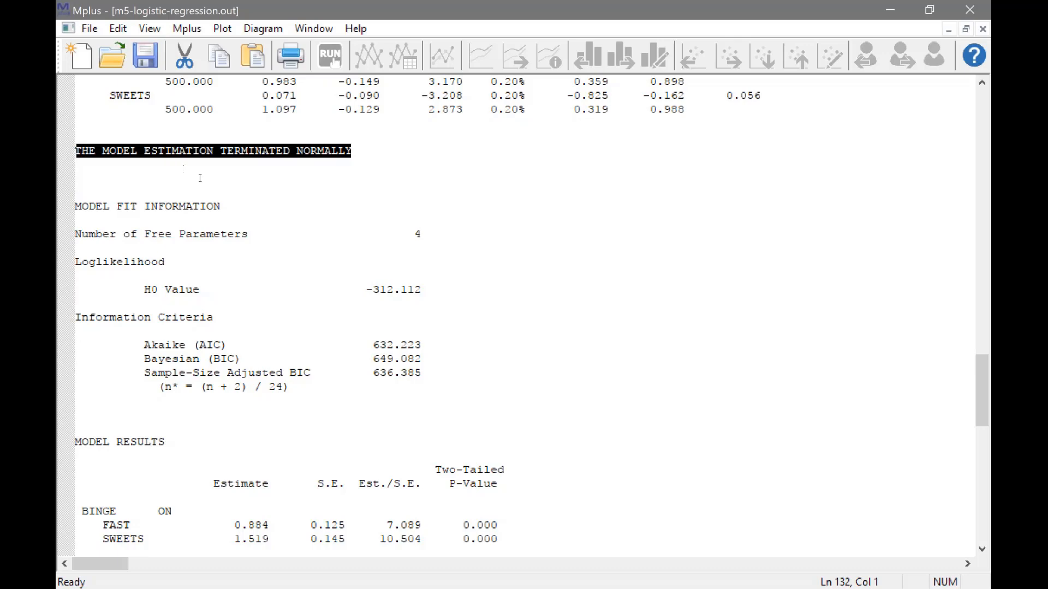
scroll(203, 179, down, 2)
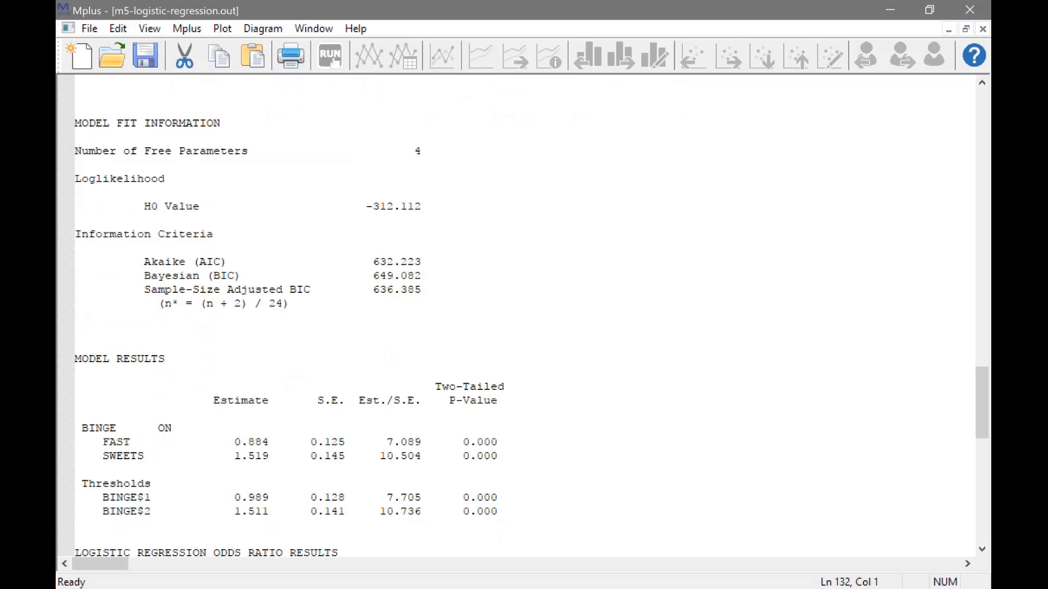
key(alt+Tab)
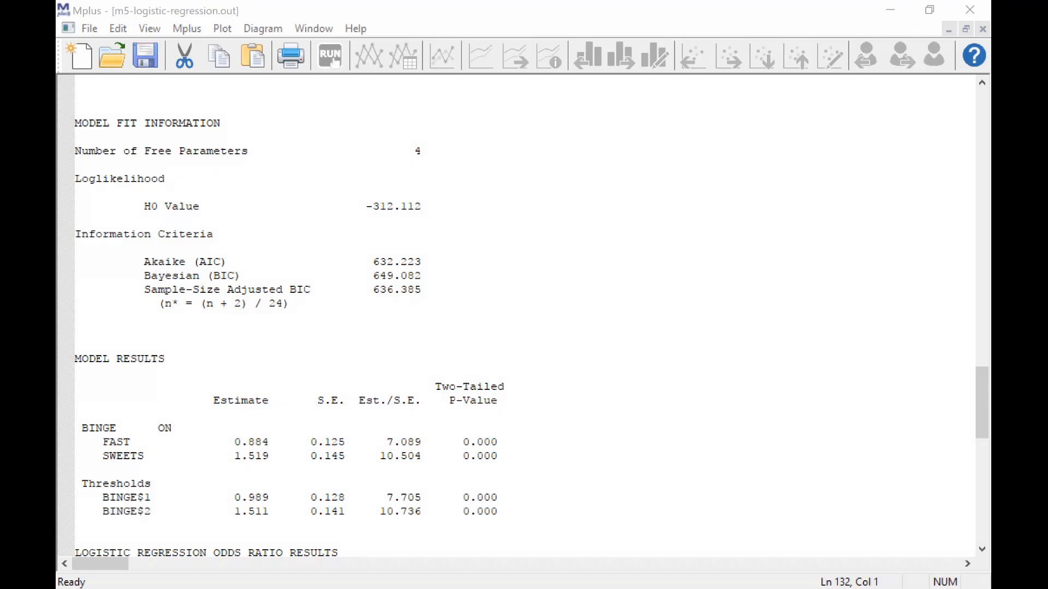
scroll(420, 391, down, 6)
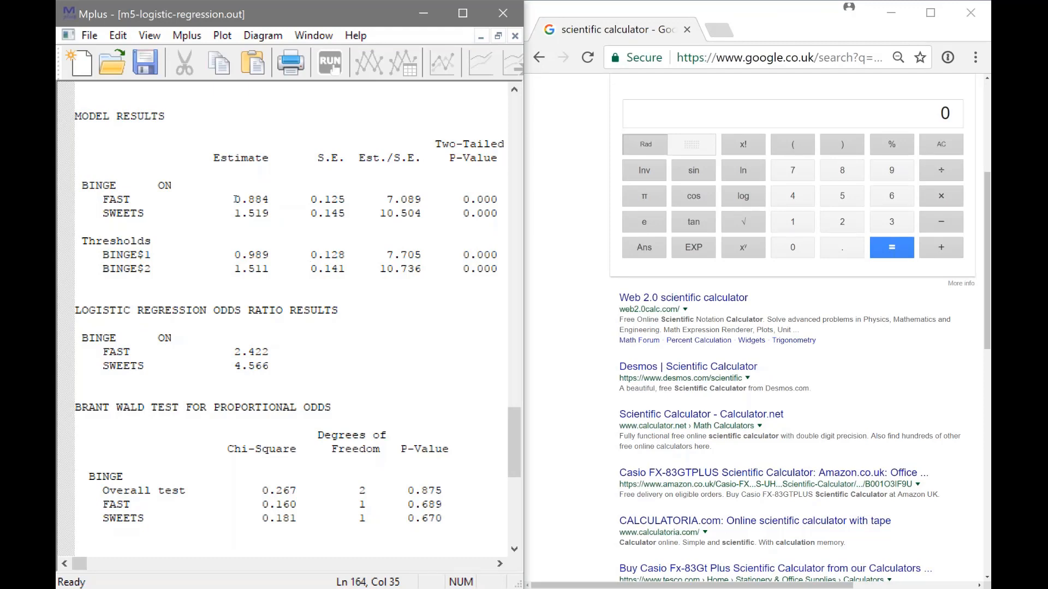
In the Google scientific calculator, compute e to the power 0.884 and compare it with the FAST odds ratio in the Mplus output
click(644, 221)
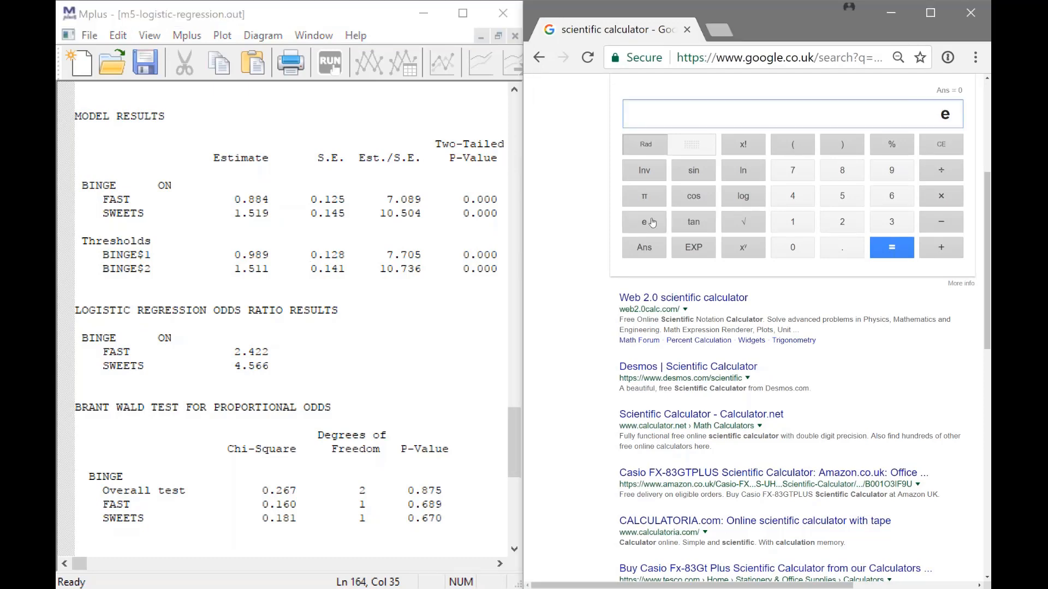
click(737, 249)
text(0.884)
key(Return)
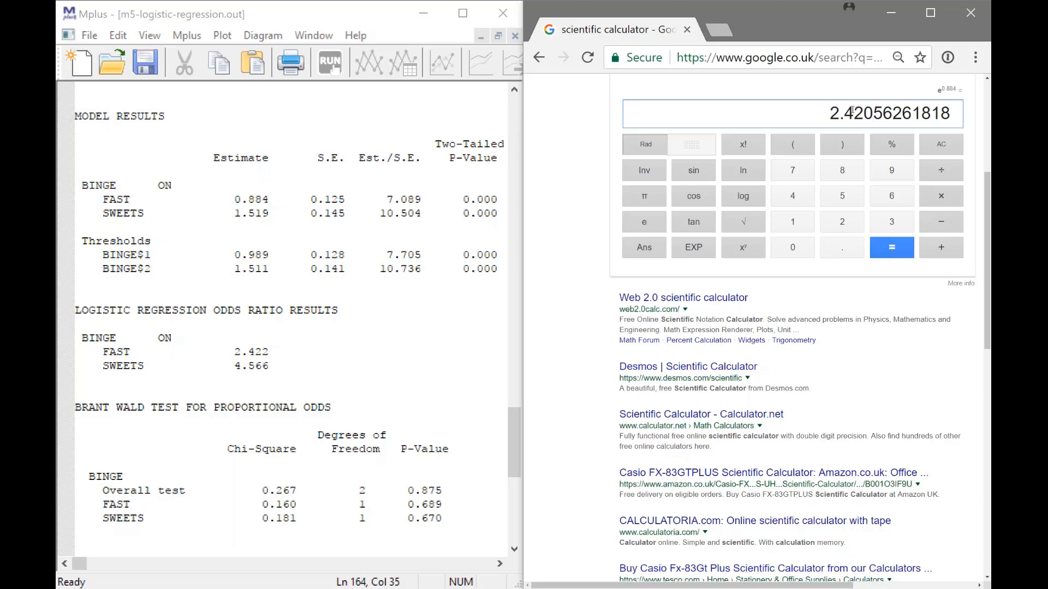
drag(283, 352, 228, 352)
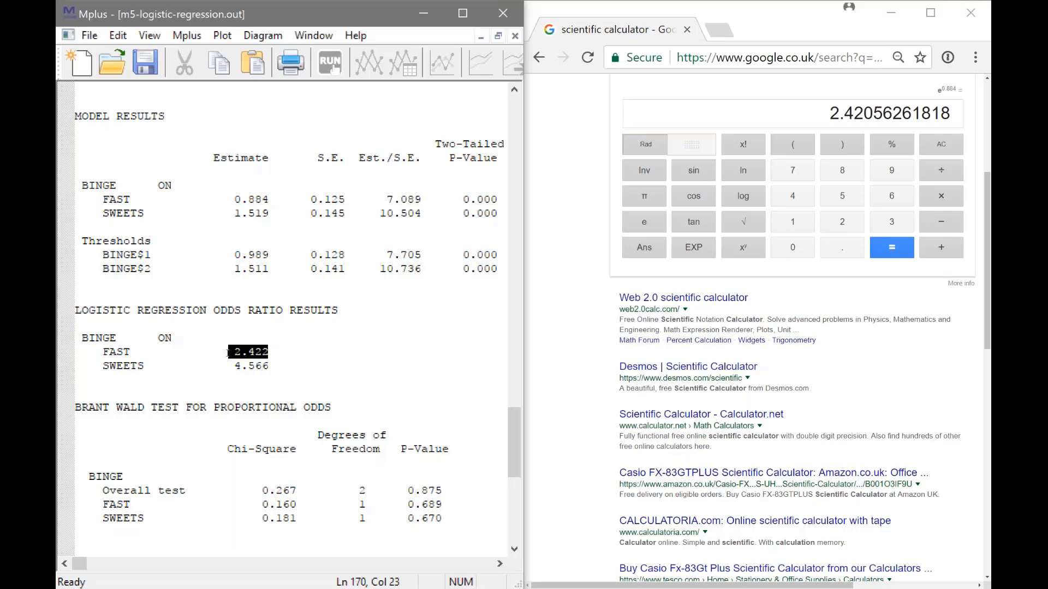
key(shift+Right)
In the Google scientific calculator, compute e to the power 1.519 and compare it with the SWEETS odds ratio in the Mplus output
click(655, 232)
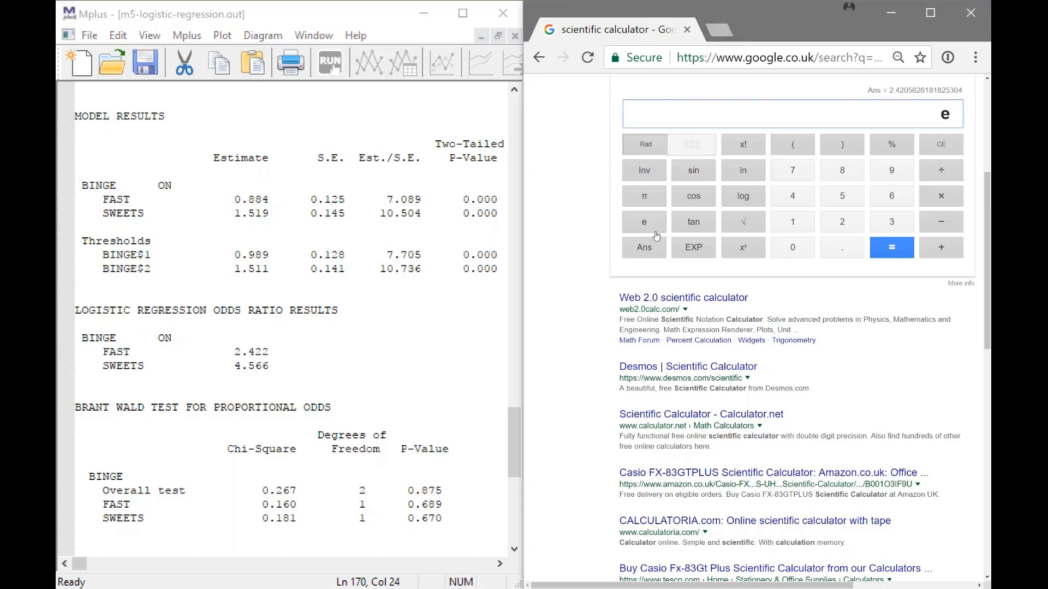
click(743, 249)
text(1.519)
key(Return)
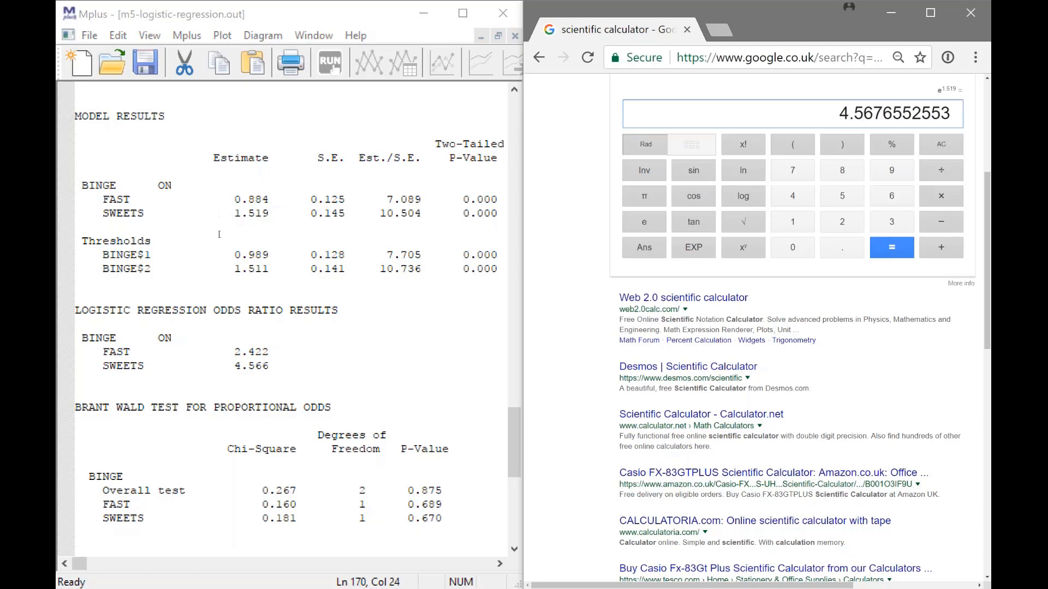
drag(229, 365, 271, 365)
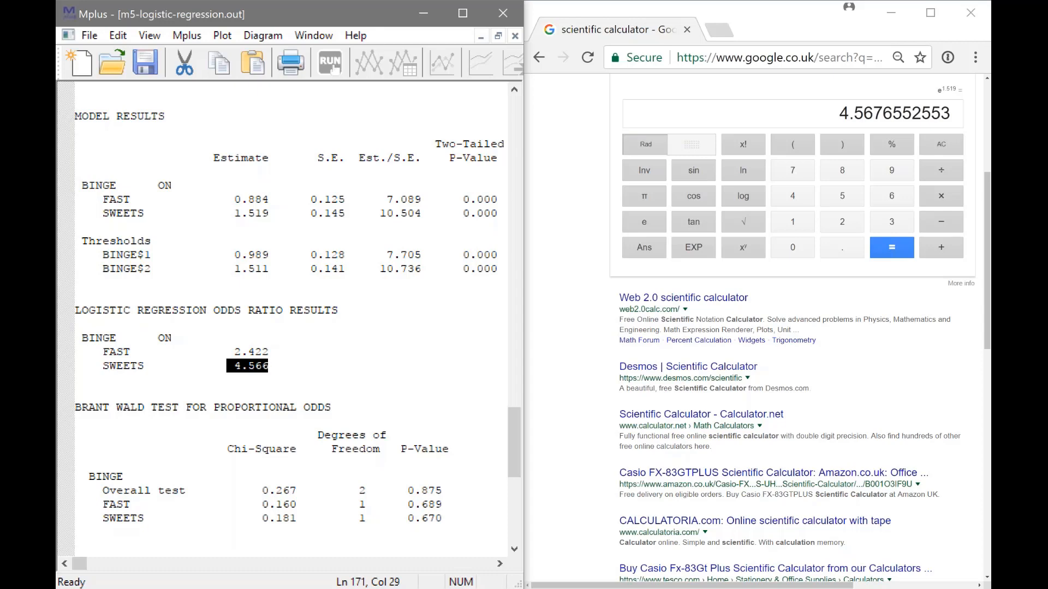
click(271, 366)
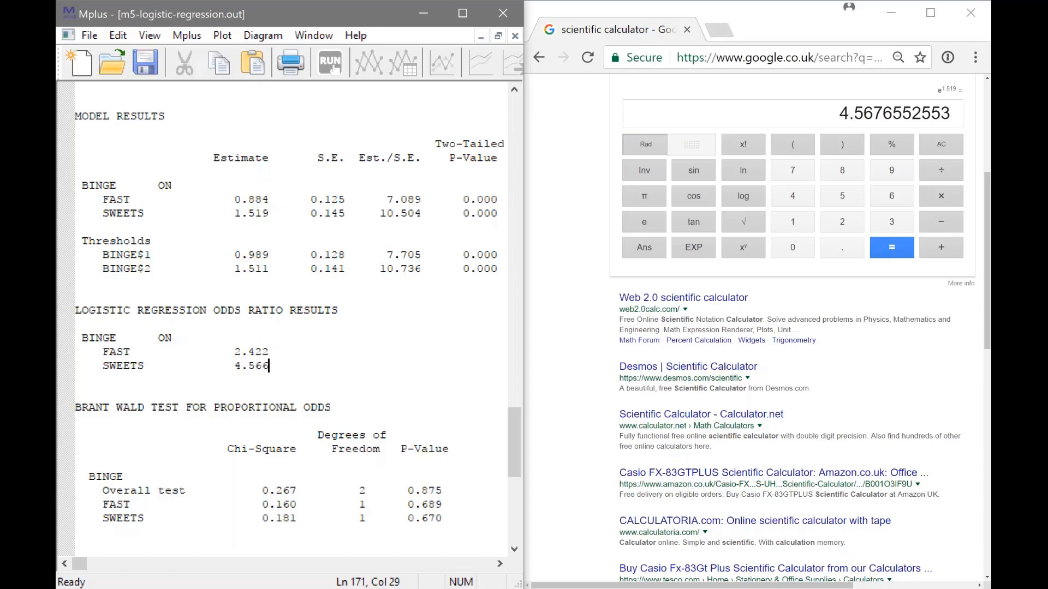